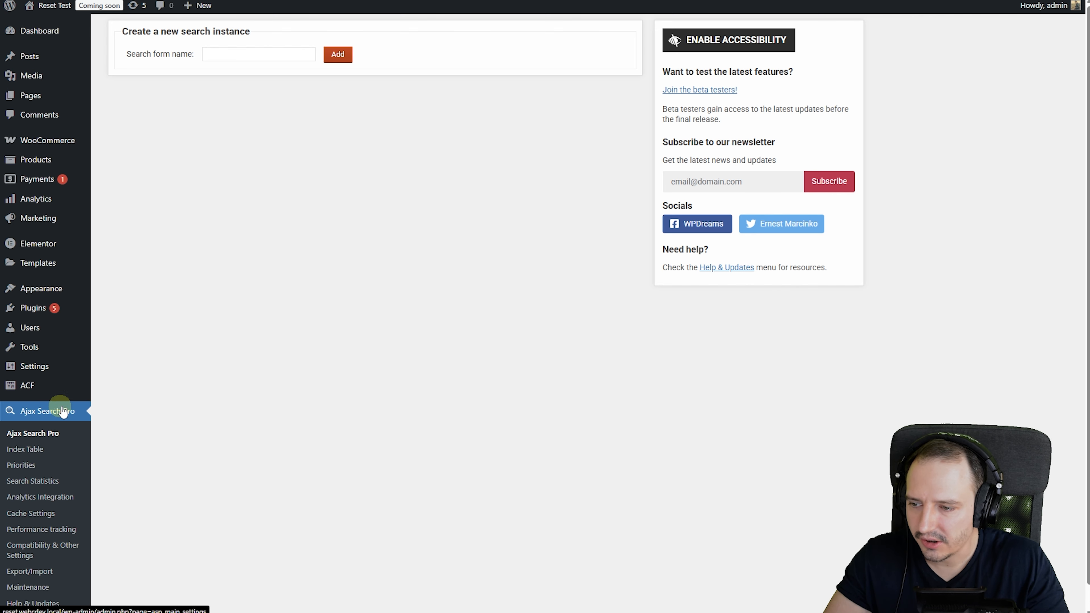
- Create a new search form named "Search by Categories"
left_click(230, 56)
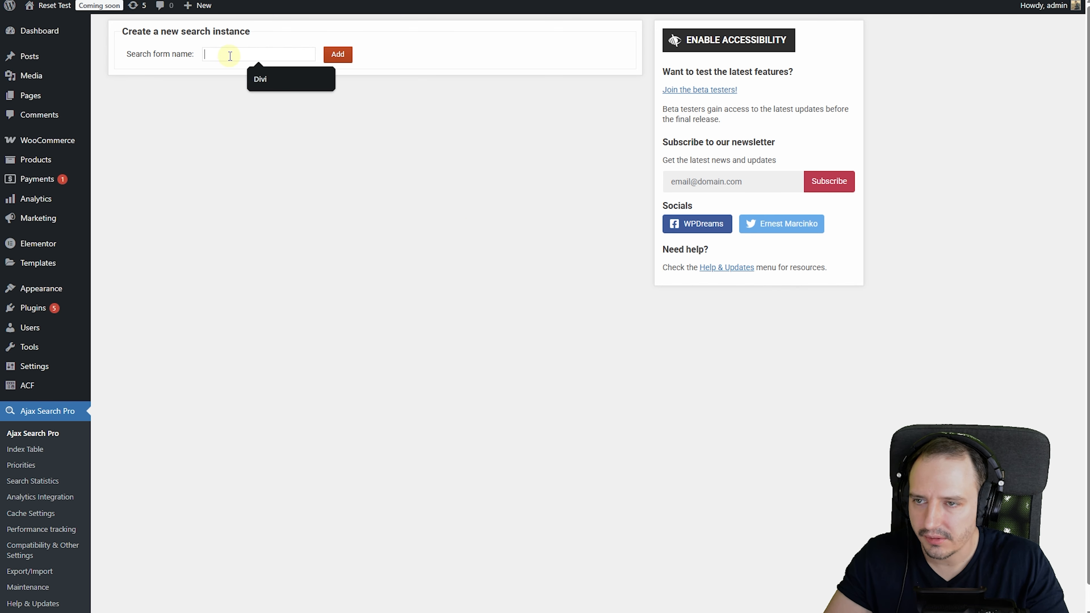
type("Te")
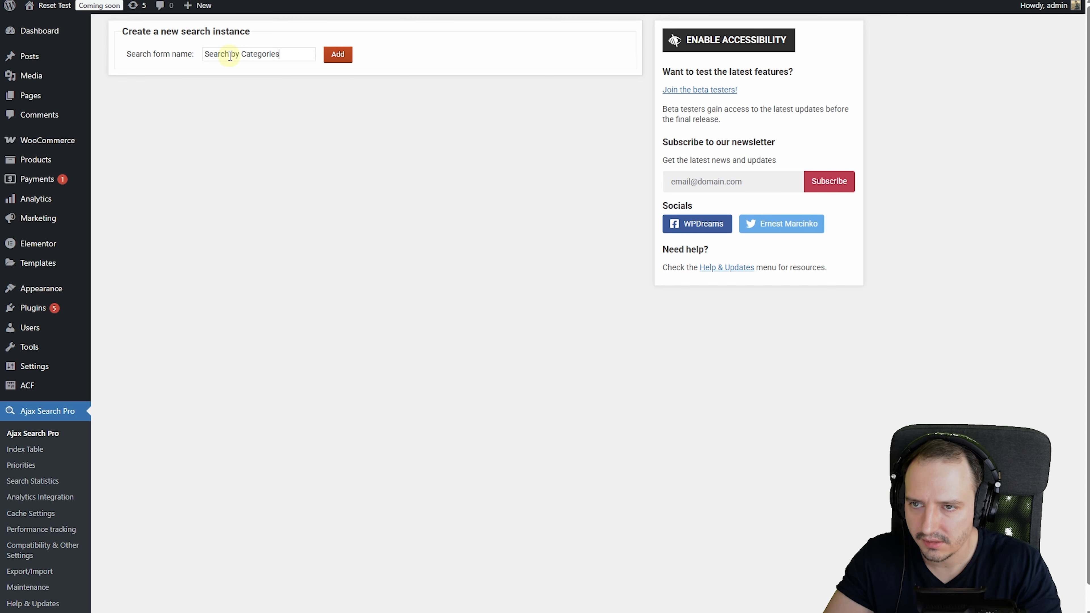
left_click(336, 57)
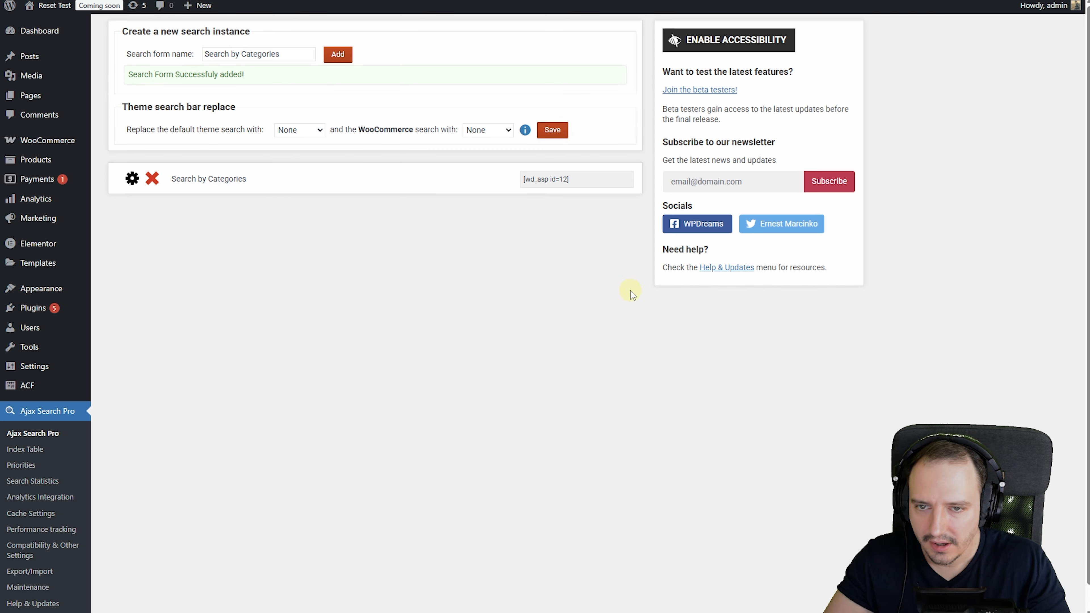
- In the settings of the Search by Categories form, replace Posts and Pages with Products as the only searched post type
left_click(133, 178)
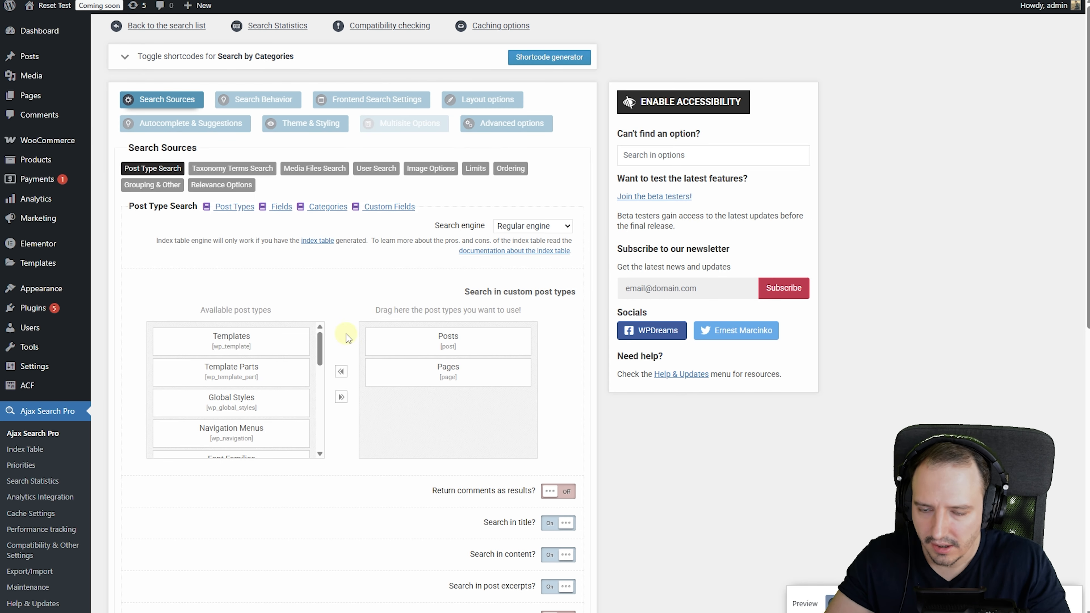
left_click_drag(404, 334, 527, 371)
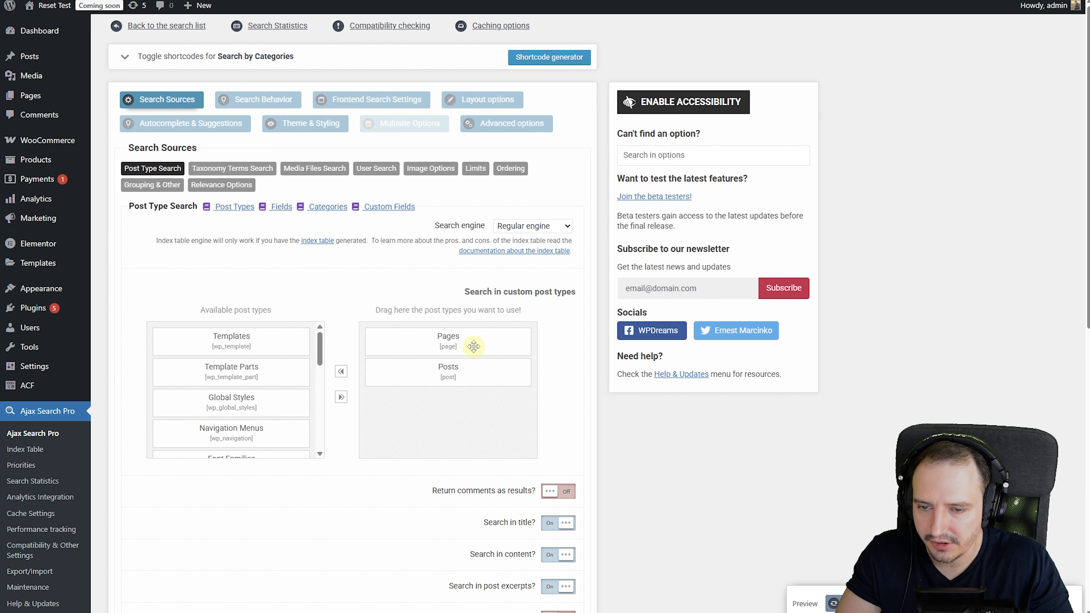
left_click_drag(473, 346, 315, 360)
scroll(316, 360, "down", 5)
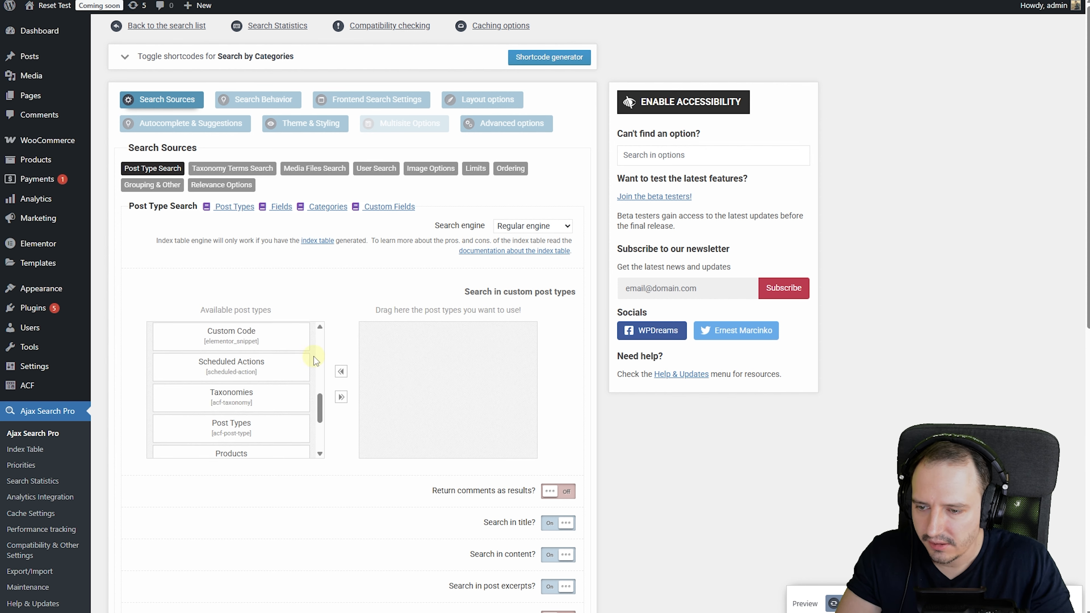
left_click_drag(252, 401, 486, 341)
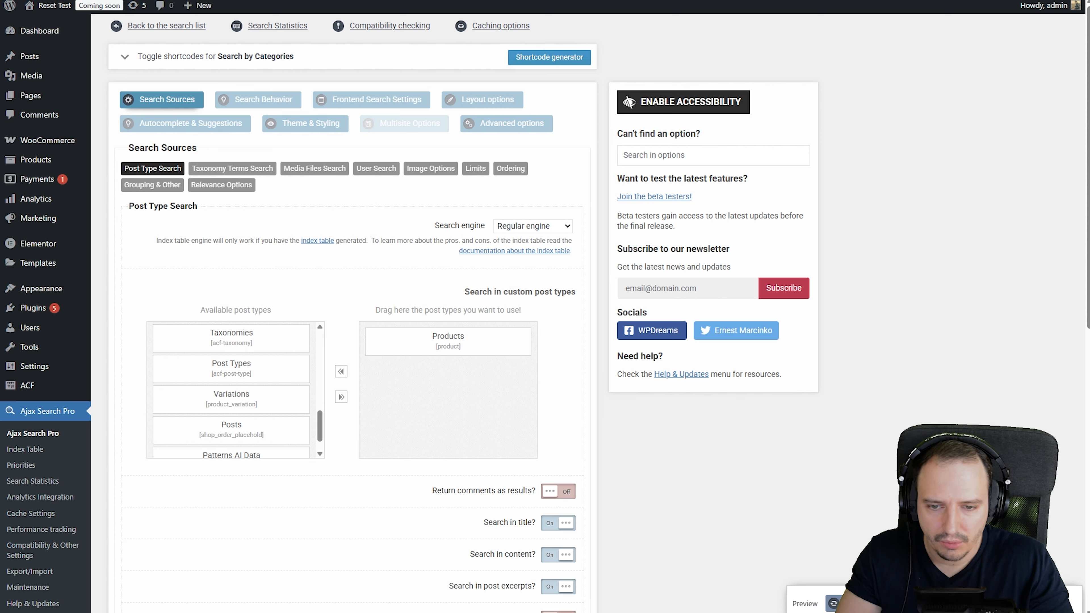
- Show the search preview and search for "logo" in it
left_click(805, 603)
left_click(613, 67)
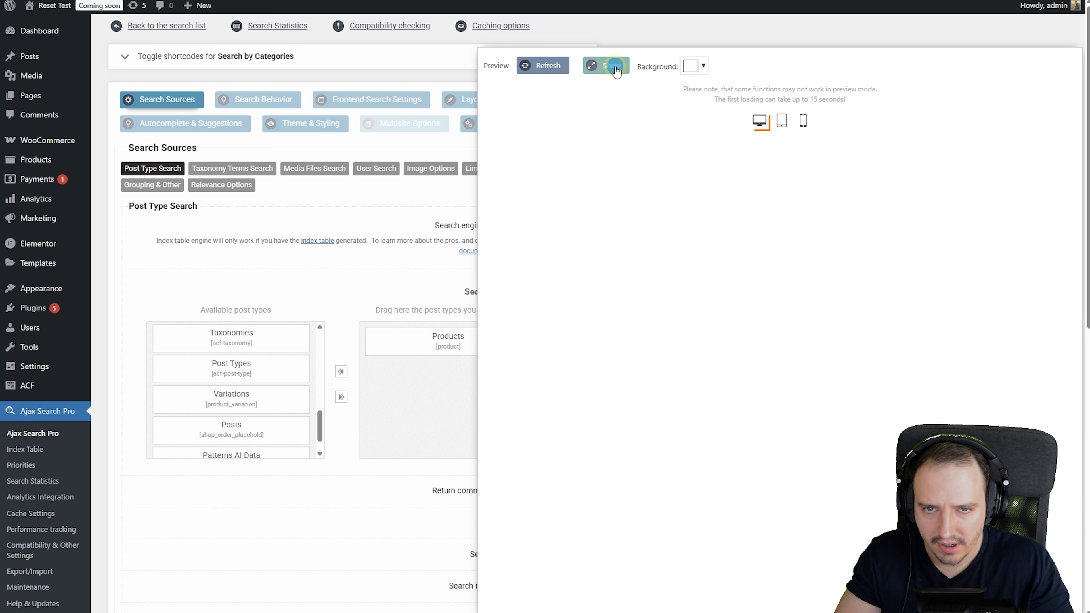
left_click(609, 601)
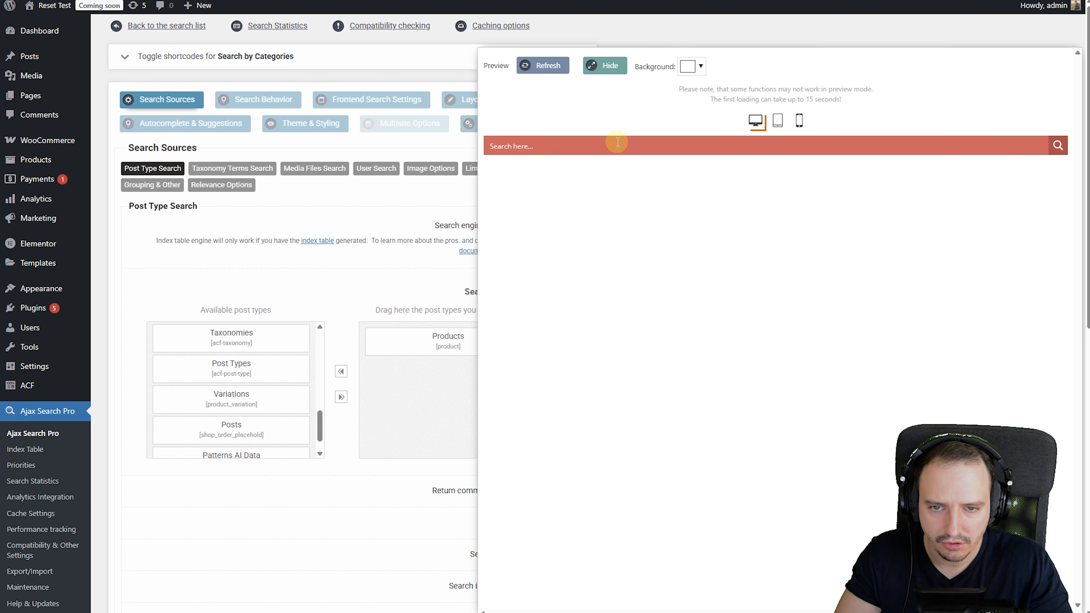
left_click(614, 144)
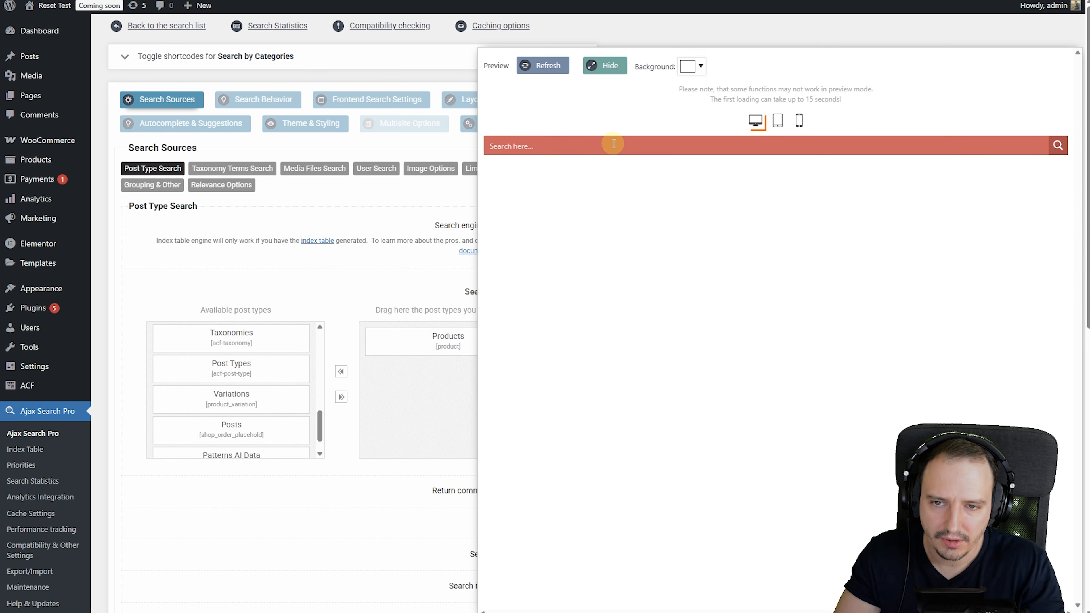
type("logo")
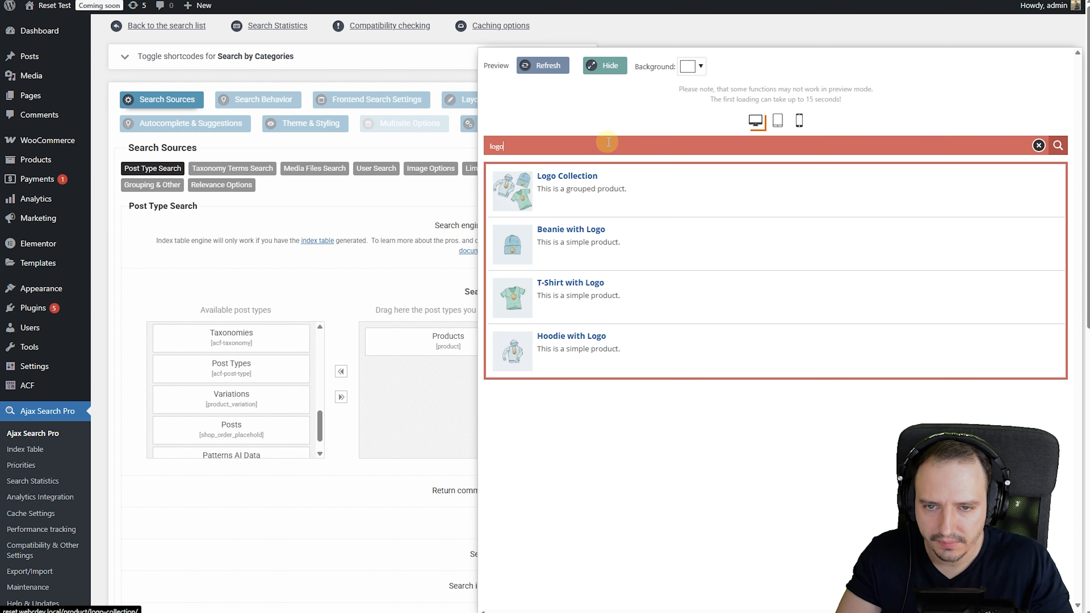
- Open the Logo Collection product from the preview results and copy its category name, Clothing
left_click(573, 180)
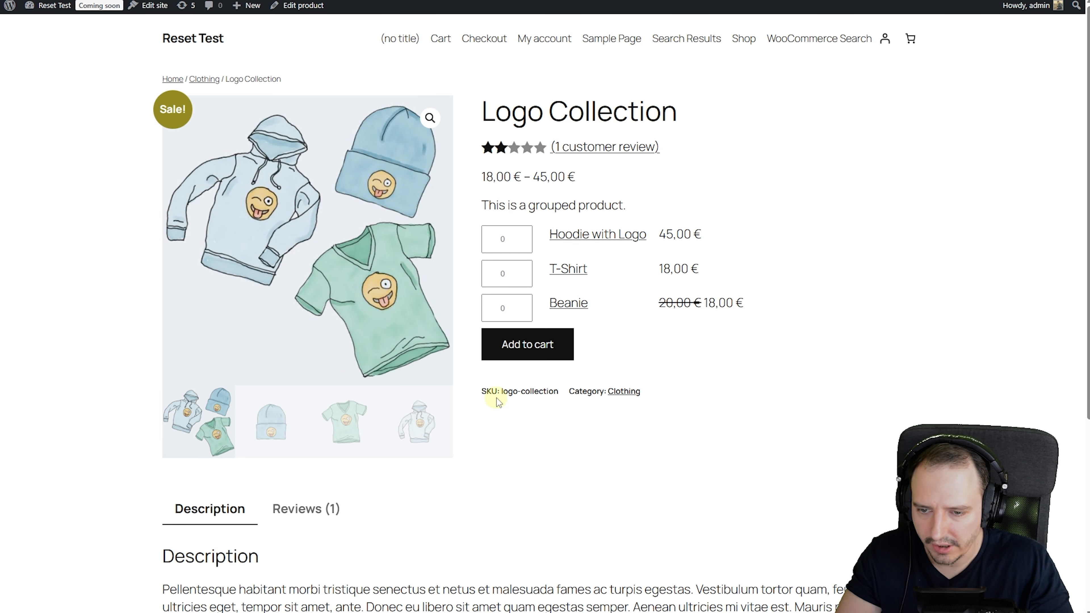
left_click_drag(654, 398, 607, 393)
key("ctrl+c")
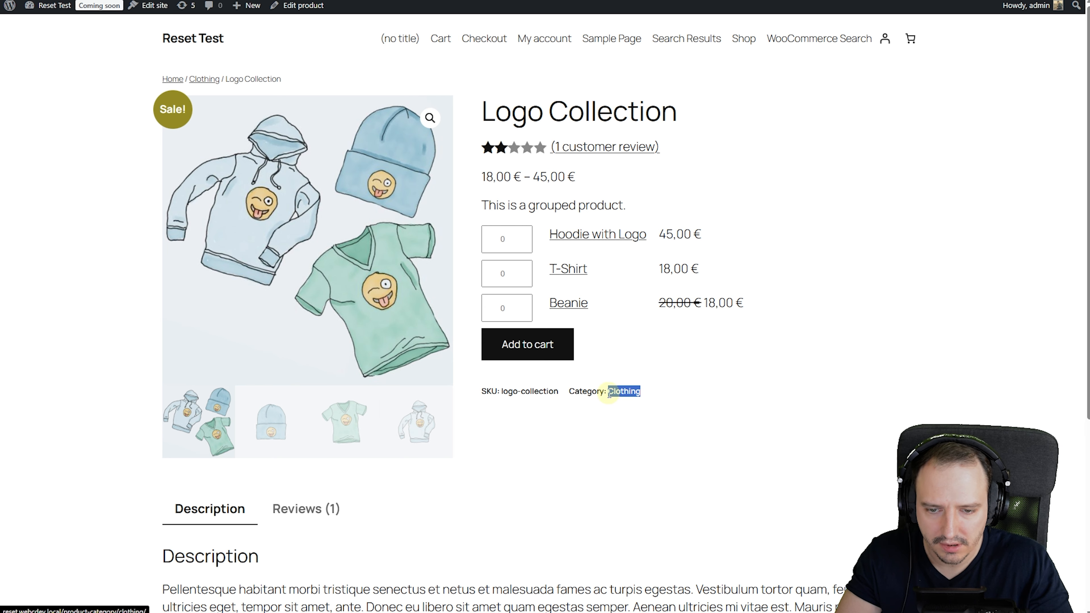
- Return to the search form settings, search for "Clothing" in the preview, and switch the preview to tablet size
key("alt+Tab")
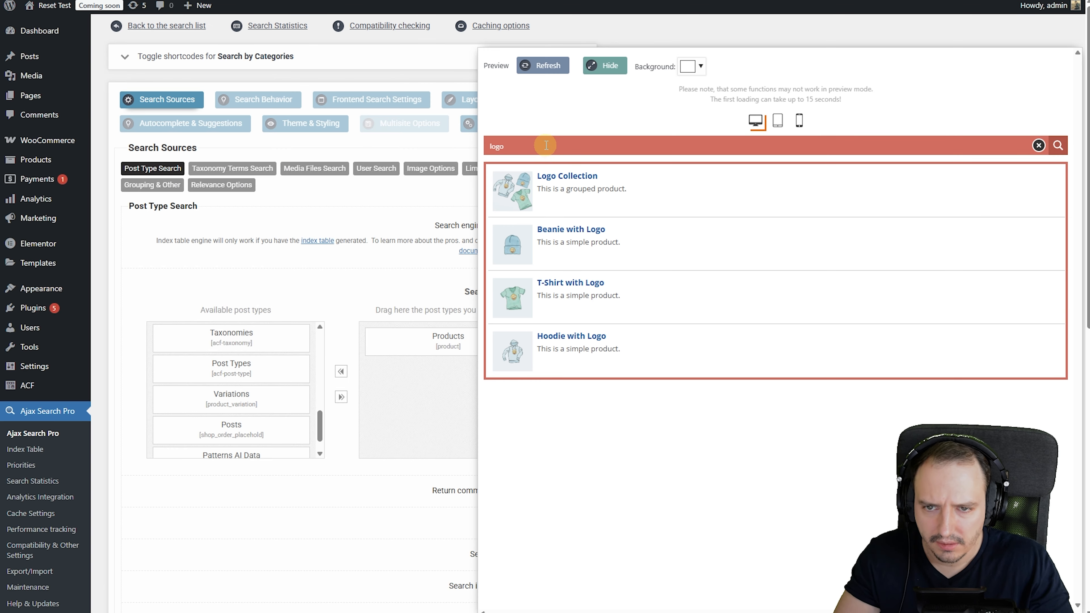
key("ctrl+v")
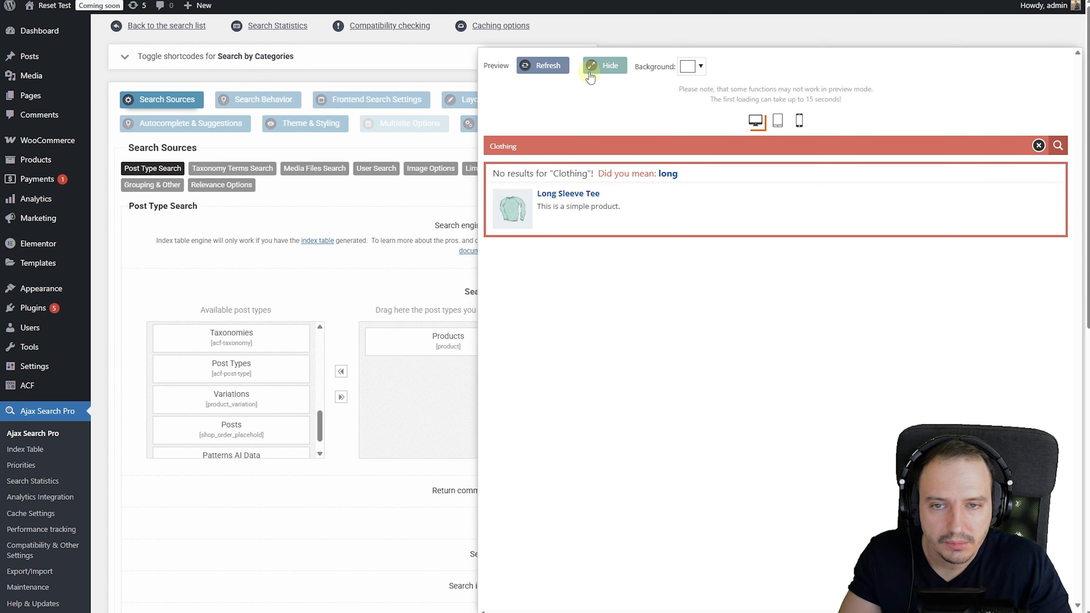
left_click(778, 121)
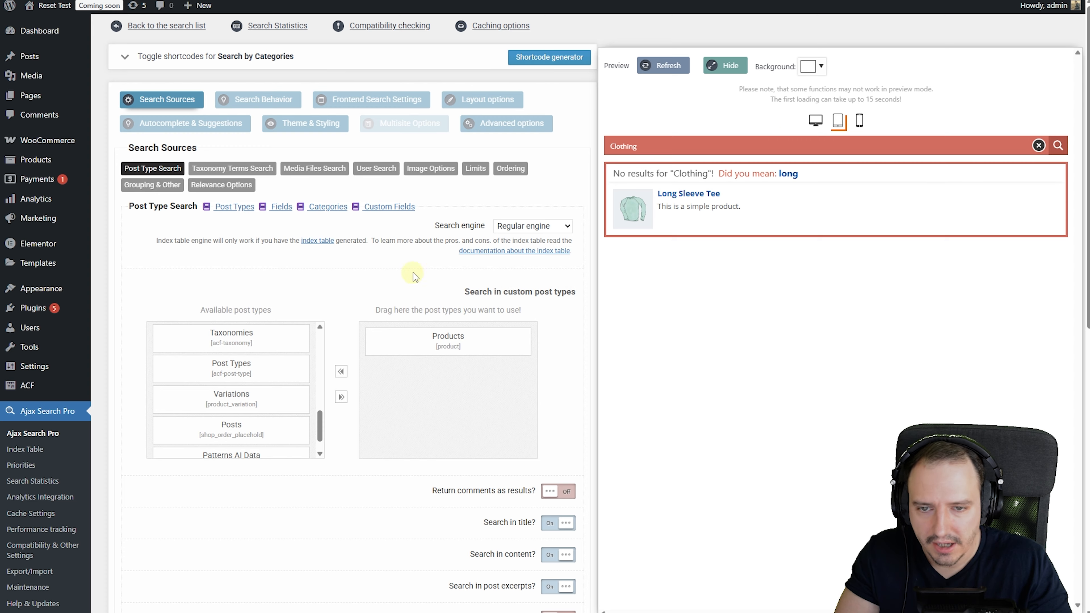
- Turn on searching in terms (categories, tags) for the post type search
scroll(433, 262, "down", 1)
scroll(434, 256, "down", 10)
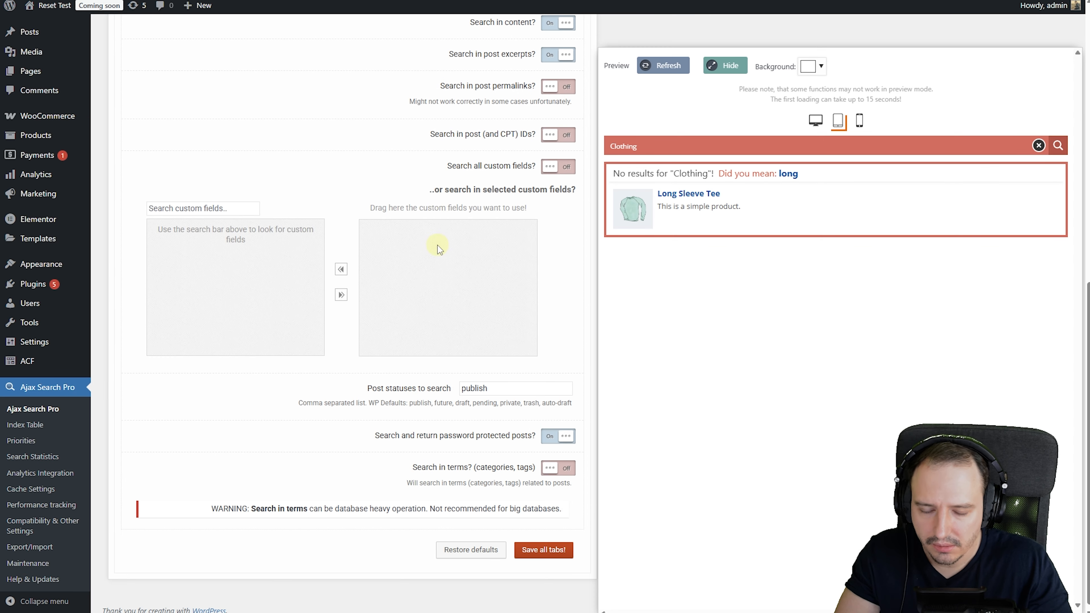
left_click_drag(410, 464, 536, 465)
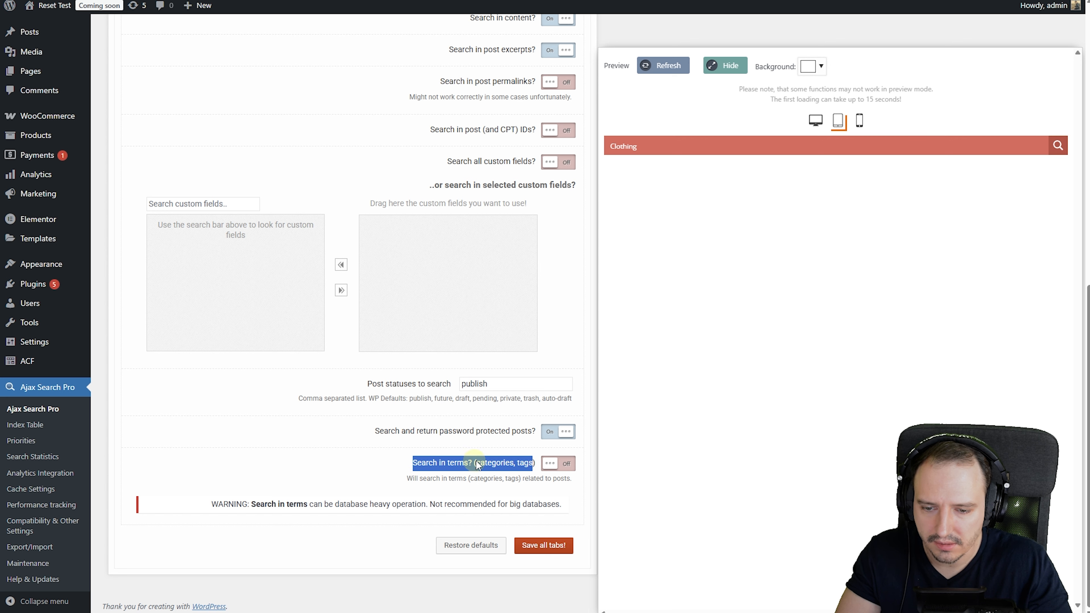
left_click(558, 463)
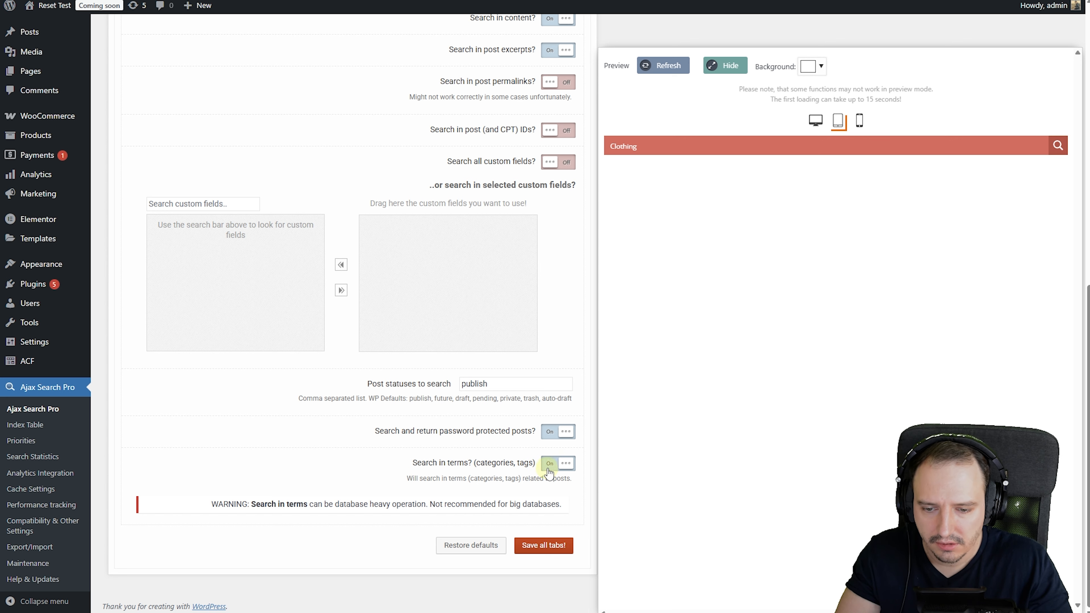
- Refresh the preview and search for "Clothing" with term search enabled
left_click(666, 66)
left_click(646, 146)
key("ctrl+v")
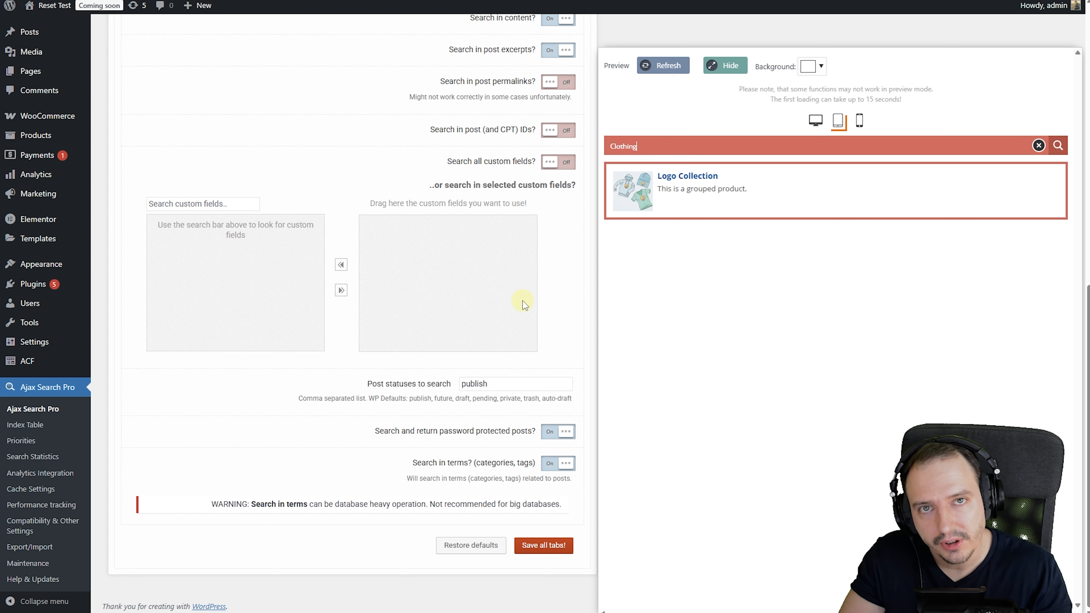
- Set the search engine of the post type search to Index table engine
scroll(527, 302, "up", 10)
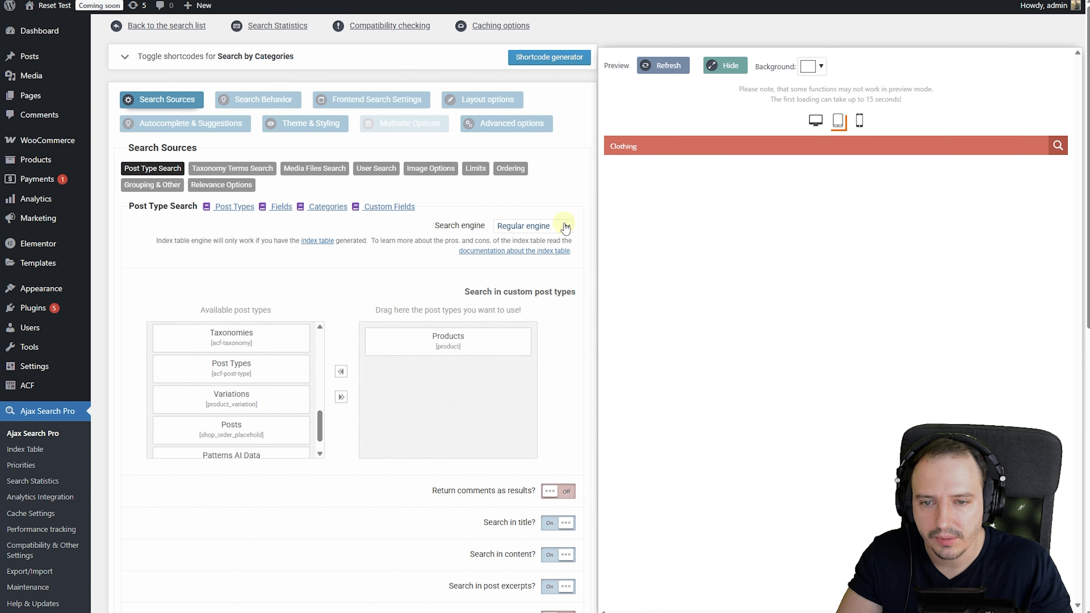
left_click(558, 226)
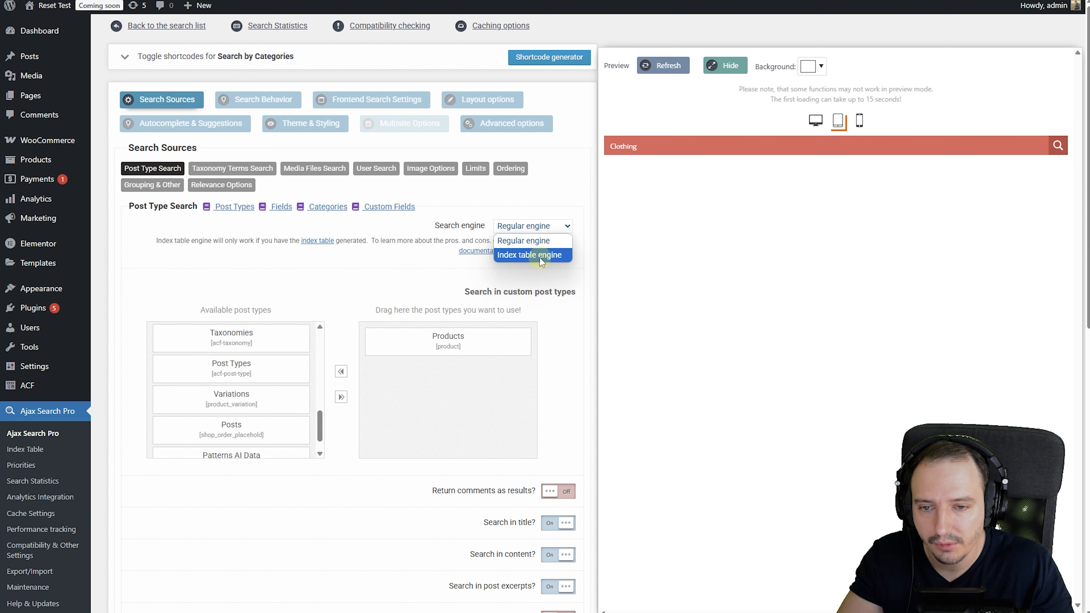
left_click(558, 227)
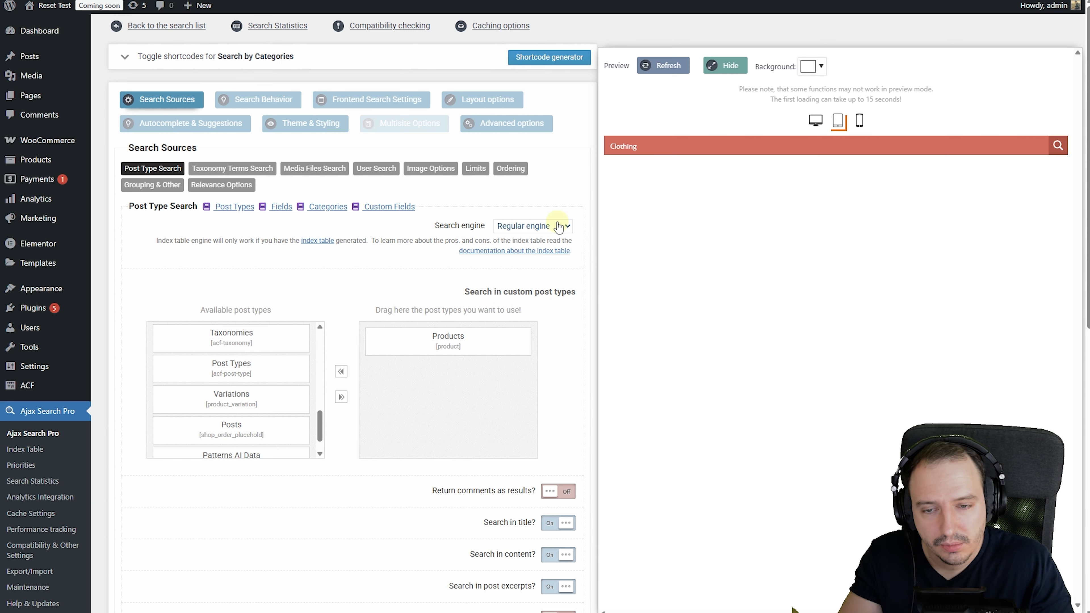
left_click(558, 227)
left_click(540, 252)
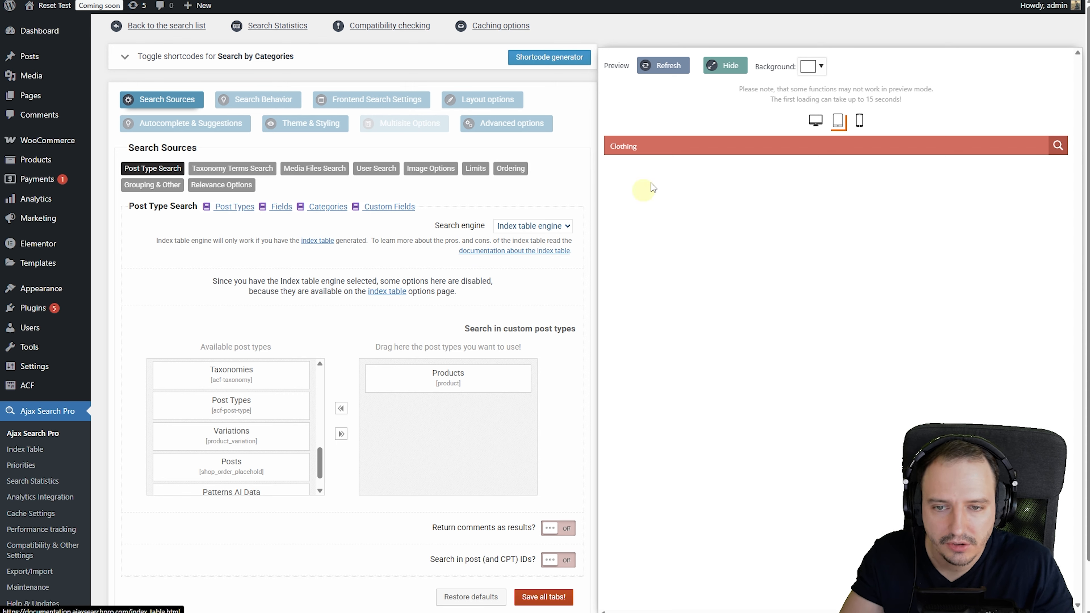
- Refresh the preview and test the "Clothing" search with the index table engine
left_click(663, 66)
left_click(681, 147)
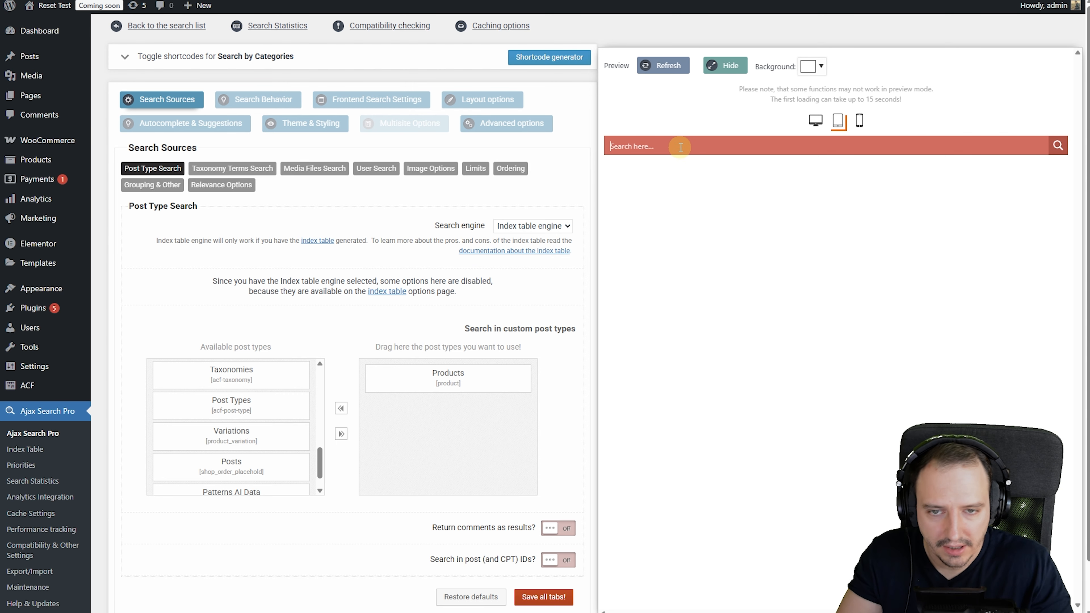
key("ctrl+v")
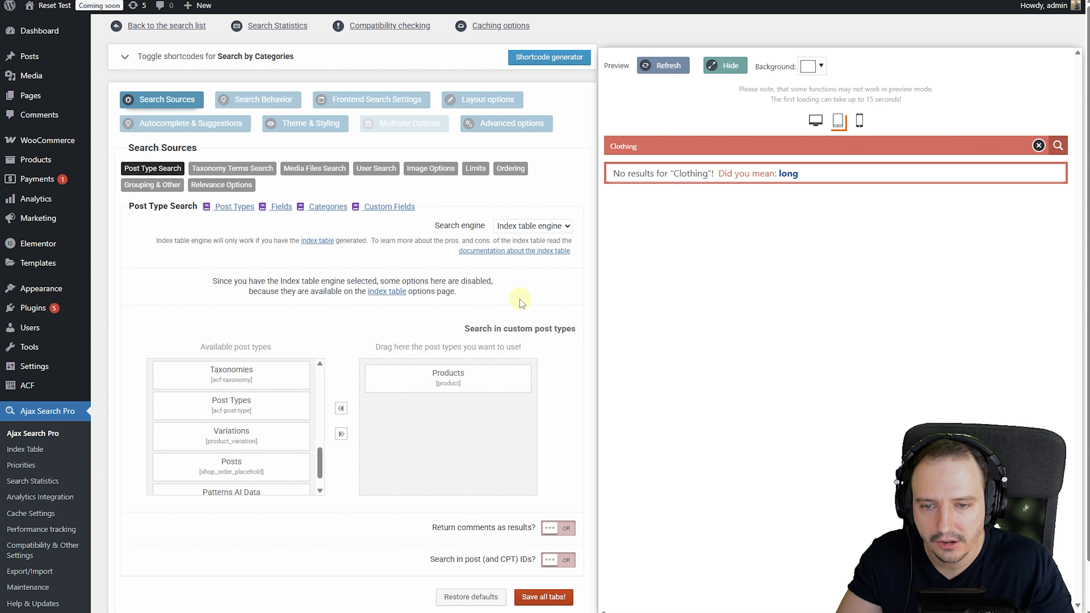
- Save the settings of all tabs for the Search by Categories form
scroll(519, 299, "down", 1)
left_click(543, 545)
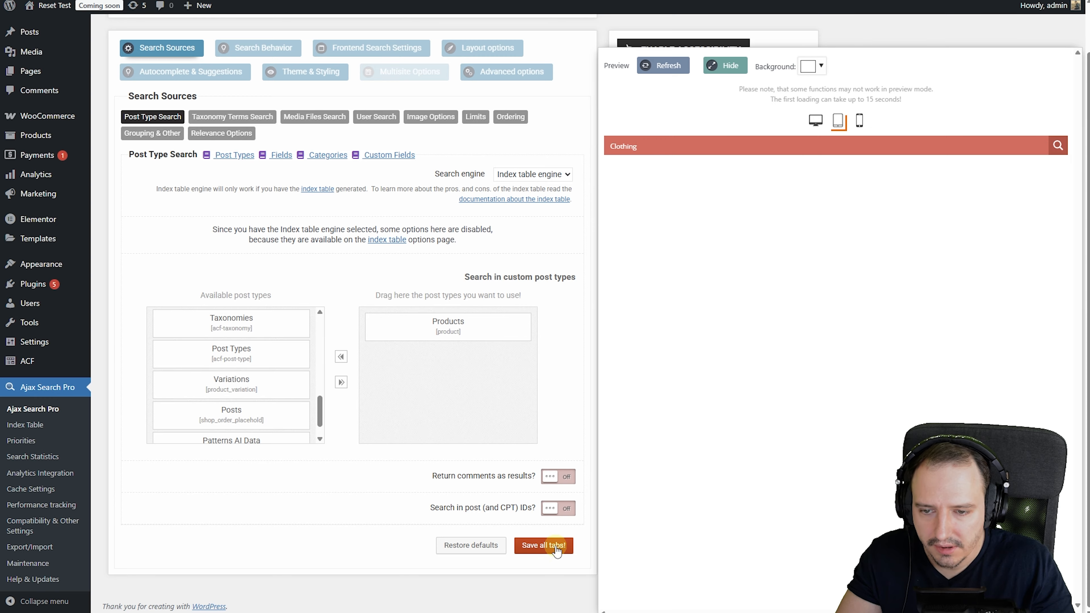
scroll(443, 300, "down", 2)
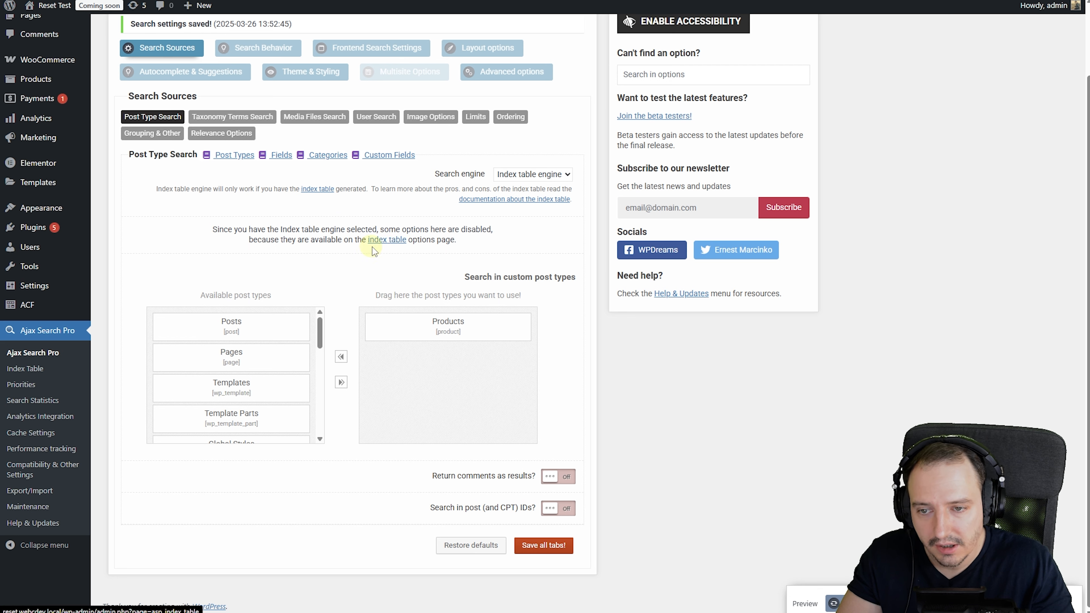
- In the Index Table options, replace Posts and Pages with Products as the only post type to index
left_click(45, 372)
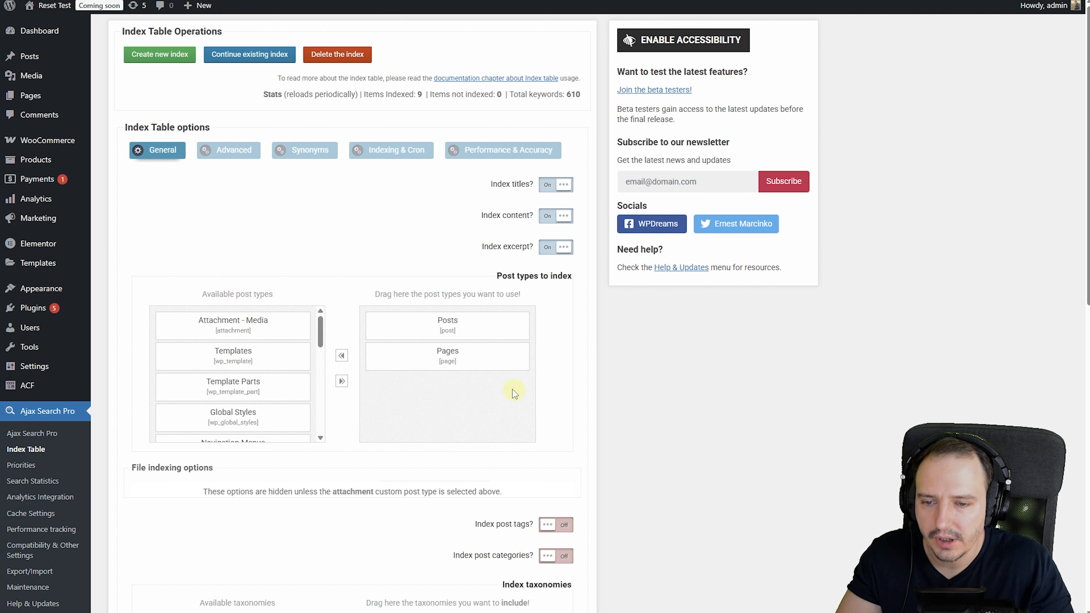
scroll(257, 372, "down", 5)
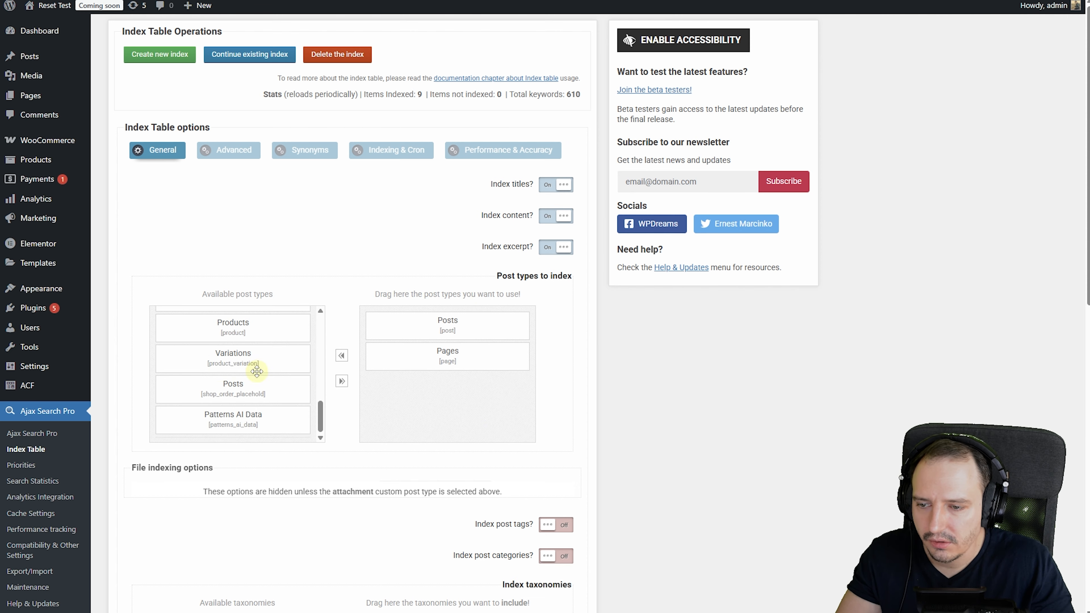
left_click_drag(446, 351, 258, 363)
left_click_drag(443, 327, 277, 353)
scroll(238, 399, "up", 2)
left_click_drag(241, 386, 439, 351)
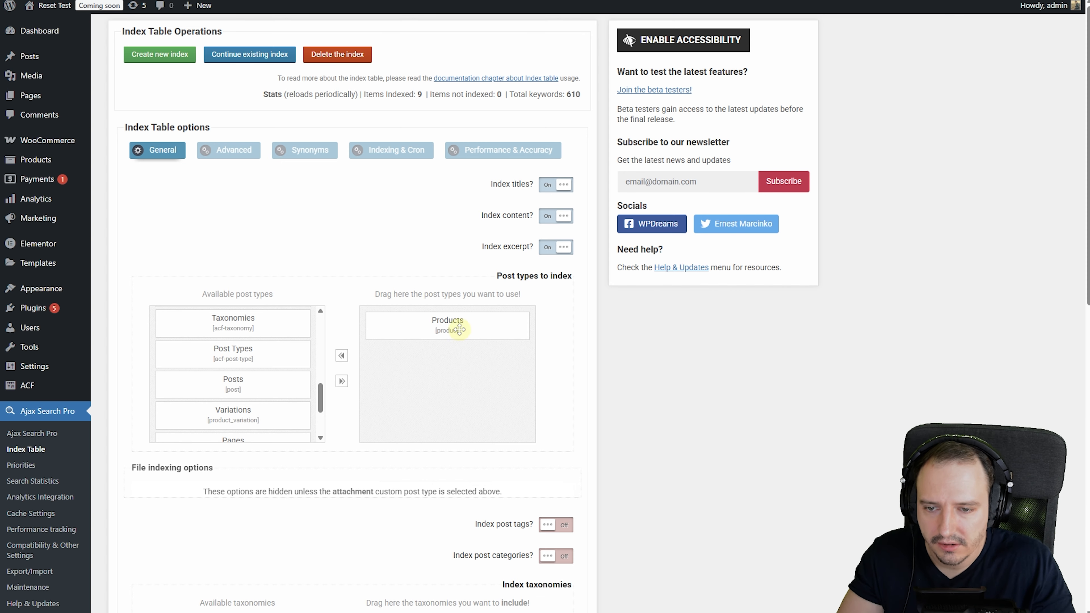
- Add the product categories taxonomy (product_cat) to the taxonomies included in the index
scroll(536, 305, "down", 5)
scroll(558, 301, "up", 5)
scroll(575, 297, "down", 5)
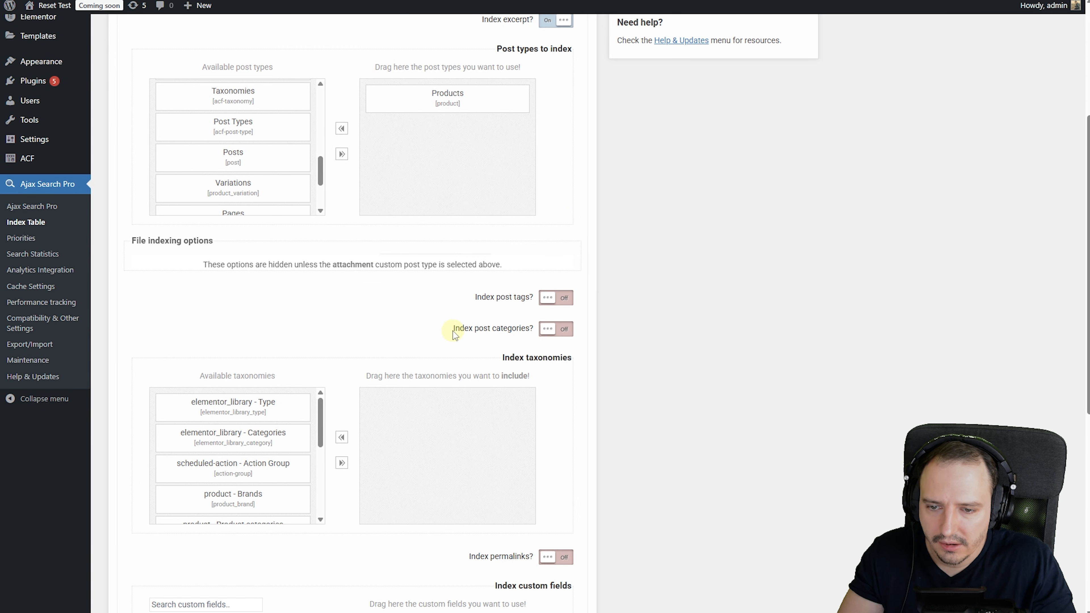
scroll(472, 350, "down", 4)
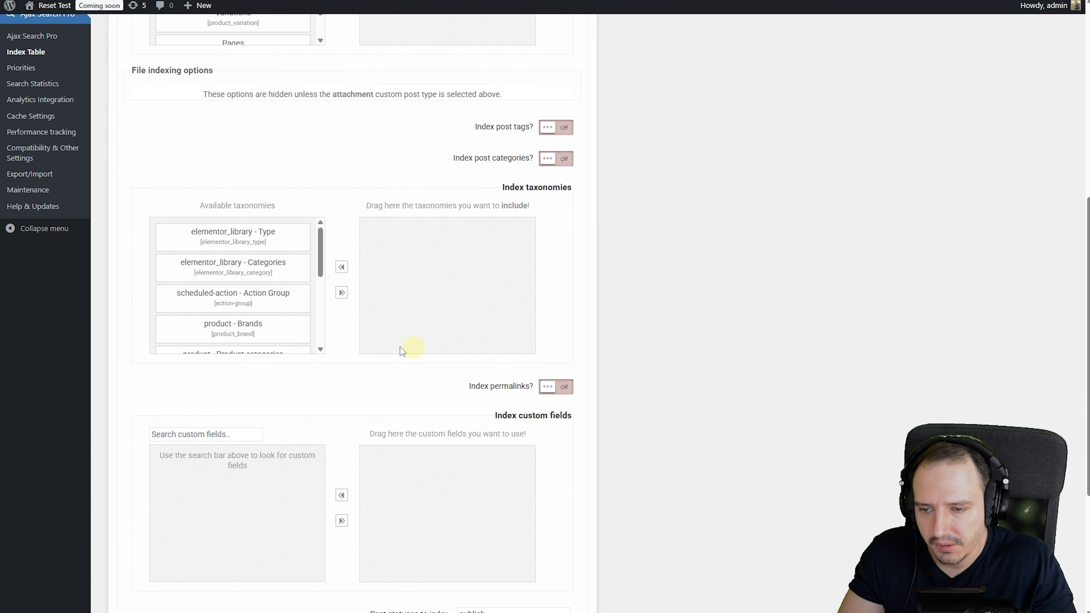
scroll(302, 293, "down", 1)
scroll(303, 293, "down", 2)
scroll(302, 293, "up", 2)
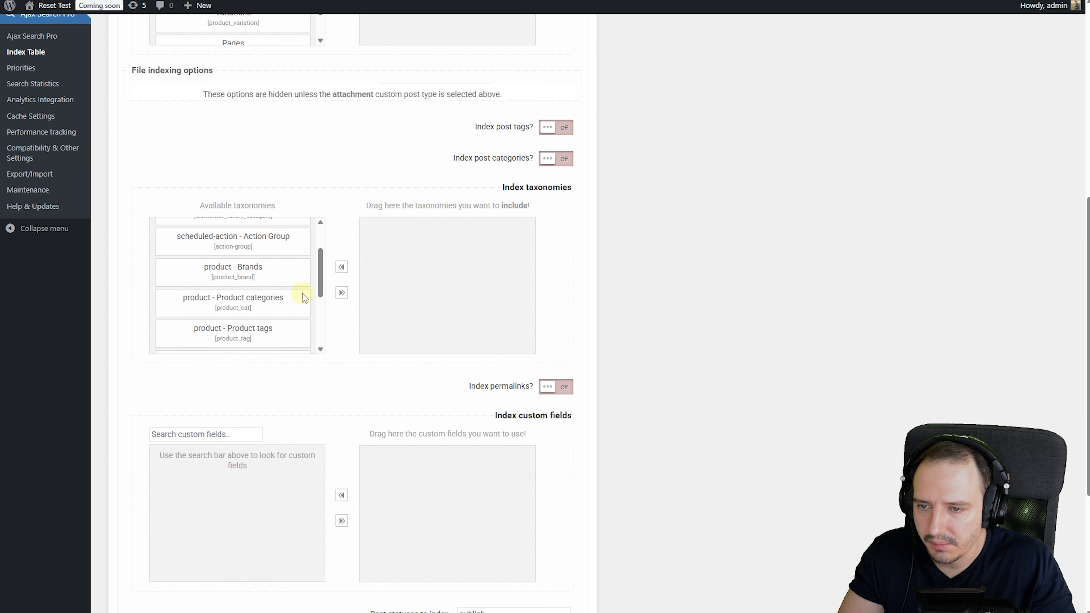
left_click_drag(207, 307, 485, 263)
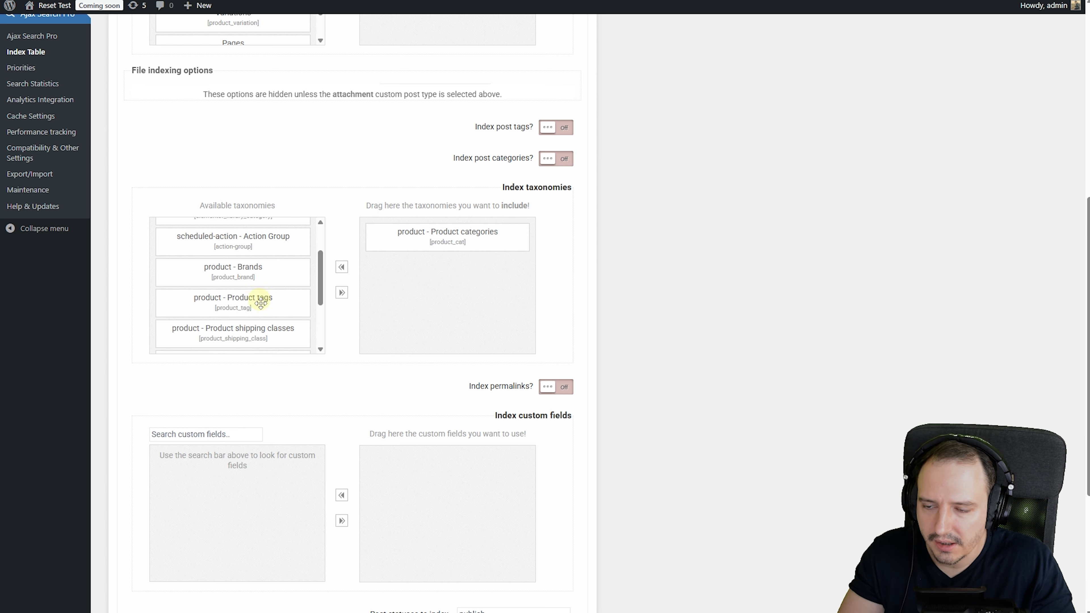
- Save the index table options and generate a new index table from them
scroll(434, 275, "up", 1)
scroll(433, 277, "up", 1)
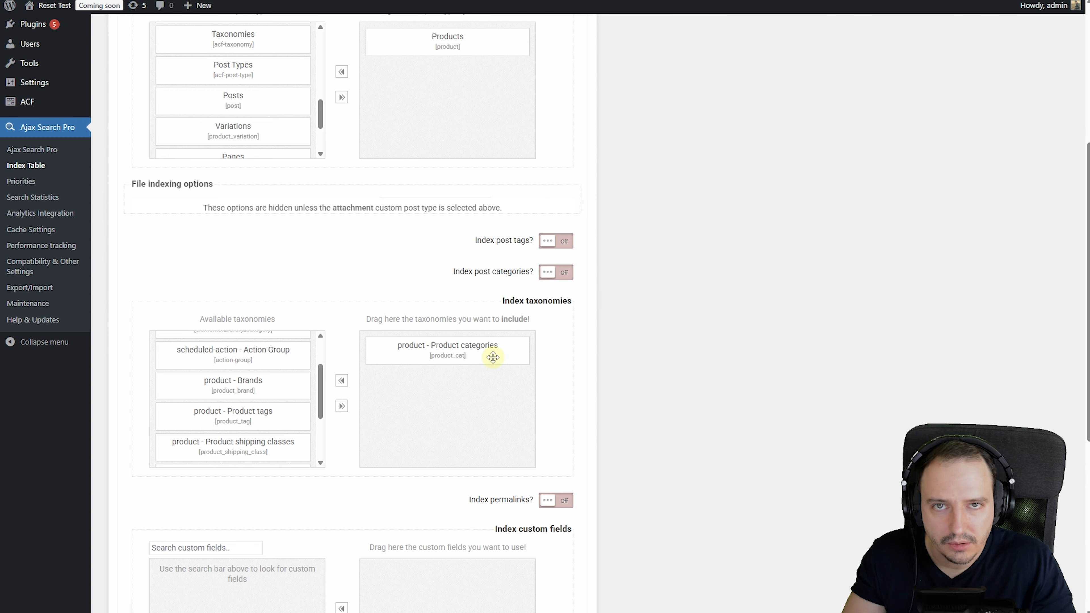
scroll(498, 356, "down", 5)
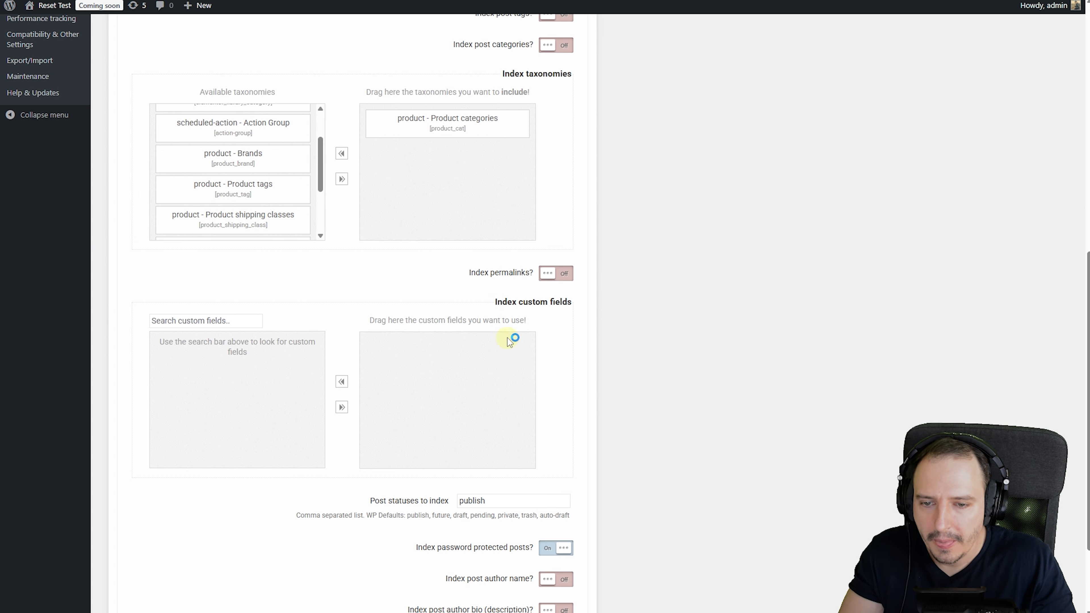
scroll(508, 344, "down", 3)
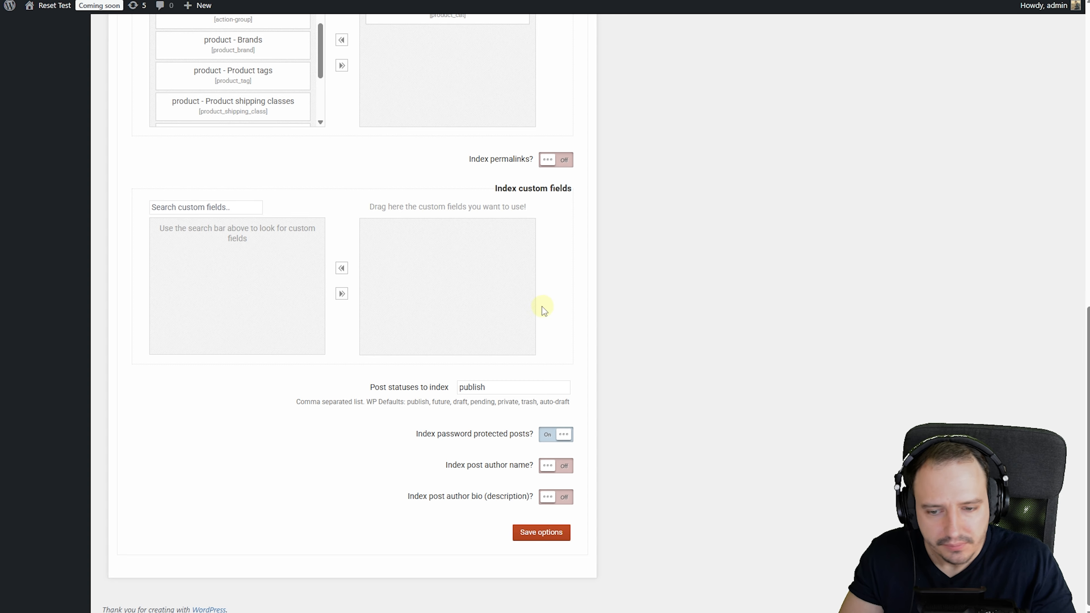
left_click(540, 533)
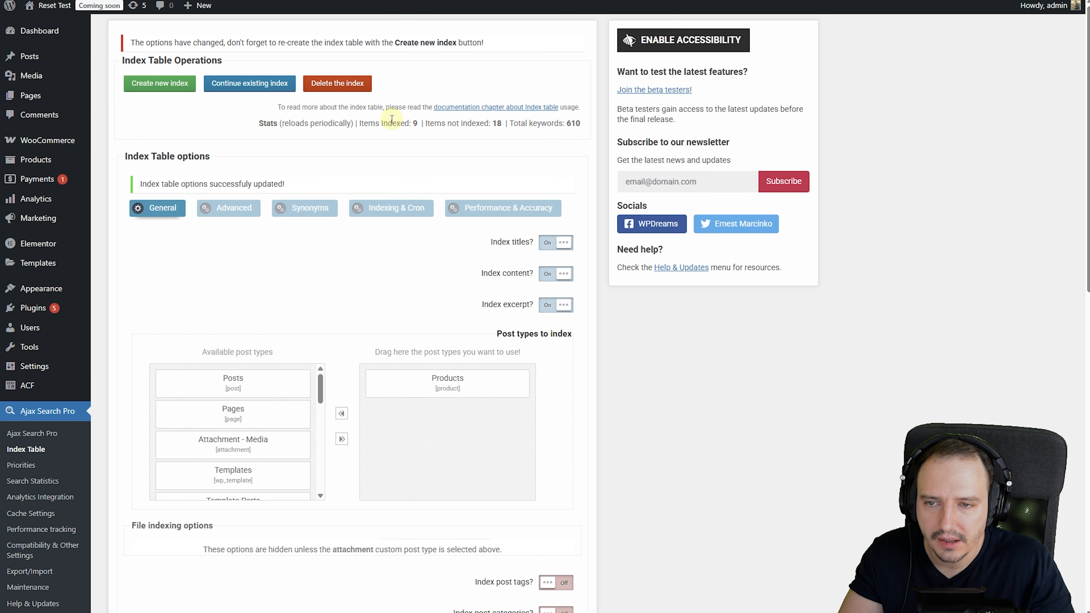
left_click(161, 91)
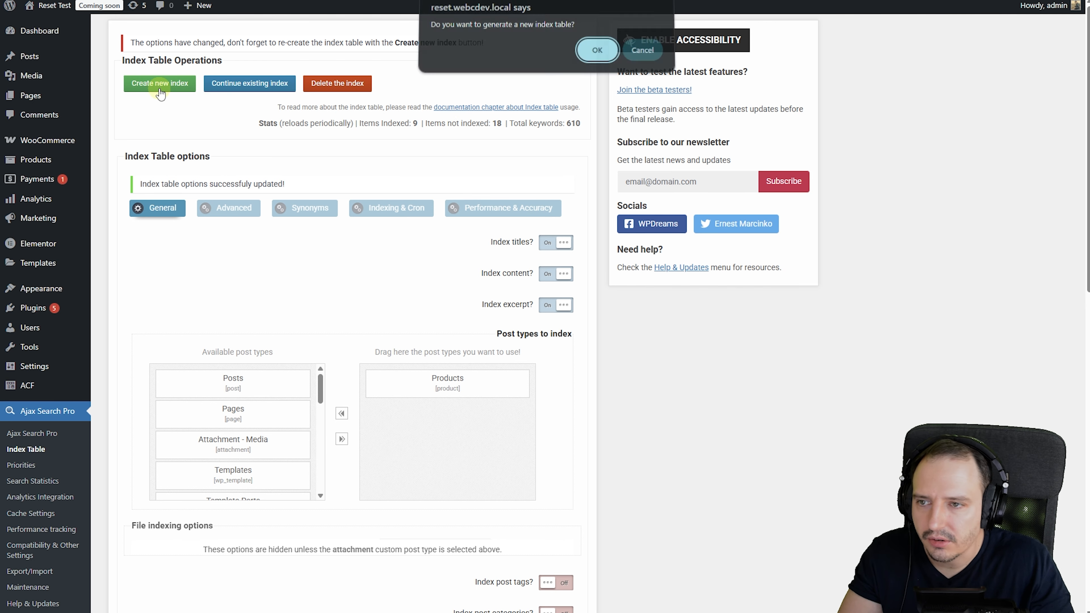
left_click(597, 53)
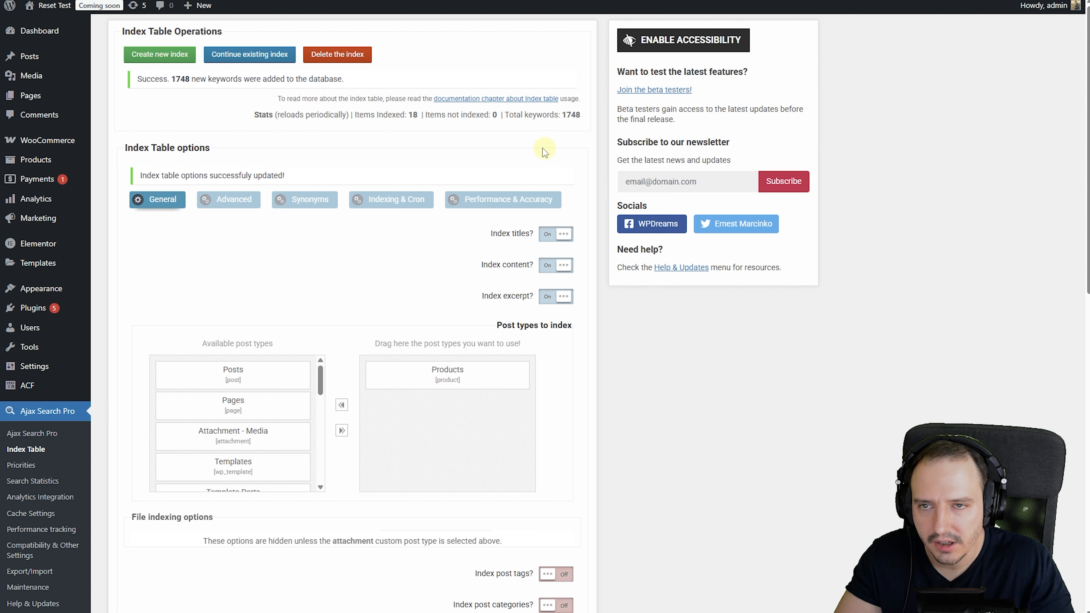
- Return to the search form's settings and test a search for "Clothing" in the preview
key("alt+Left")
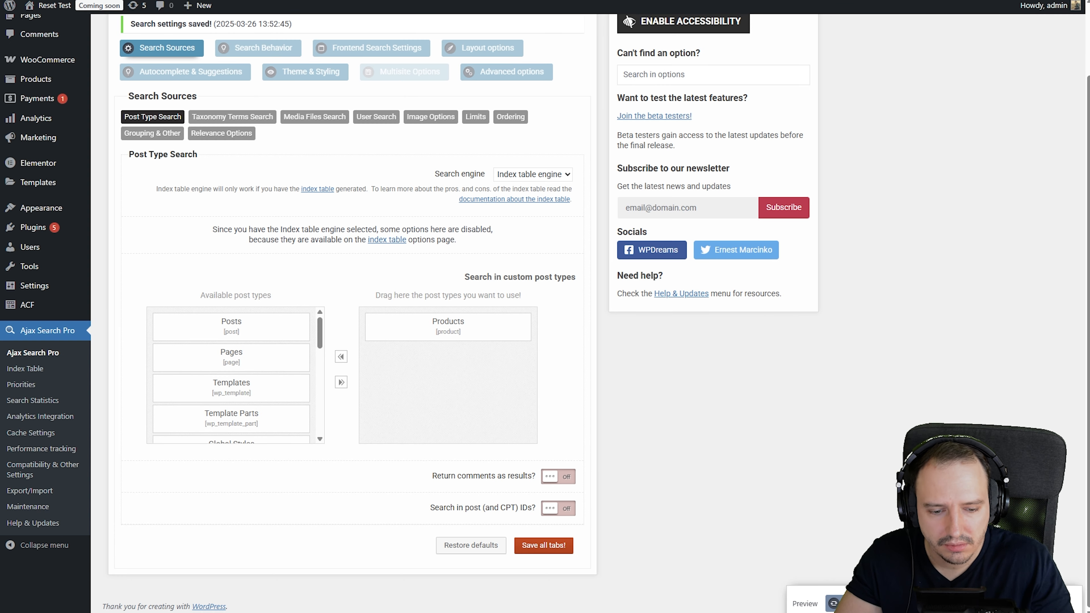
left_click(805, 604)
left_click(777, 122)
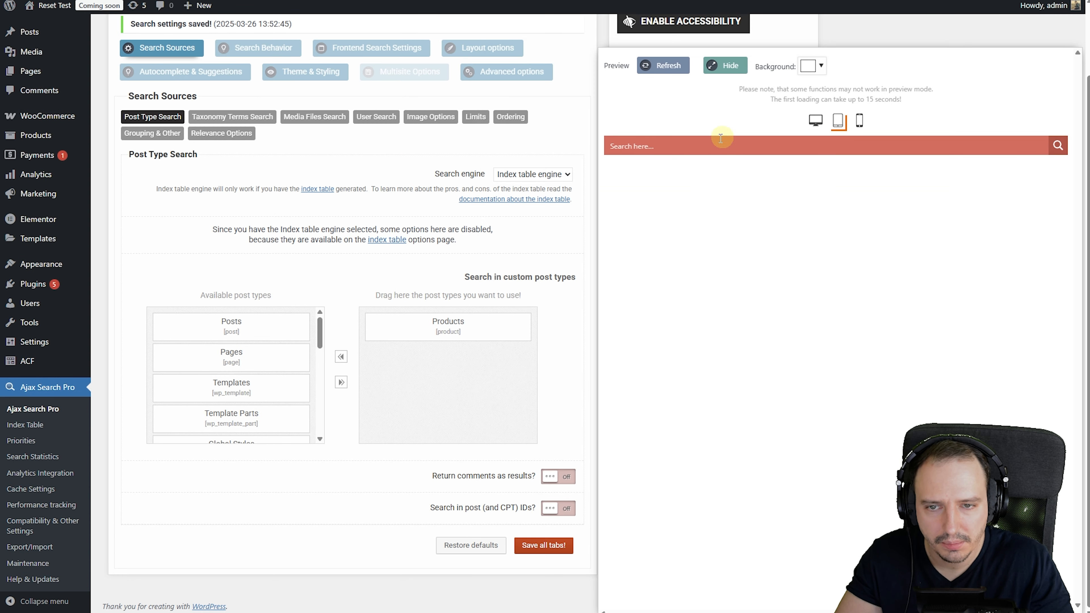
left_click(703, 148)
type("Clothing")
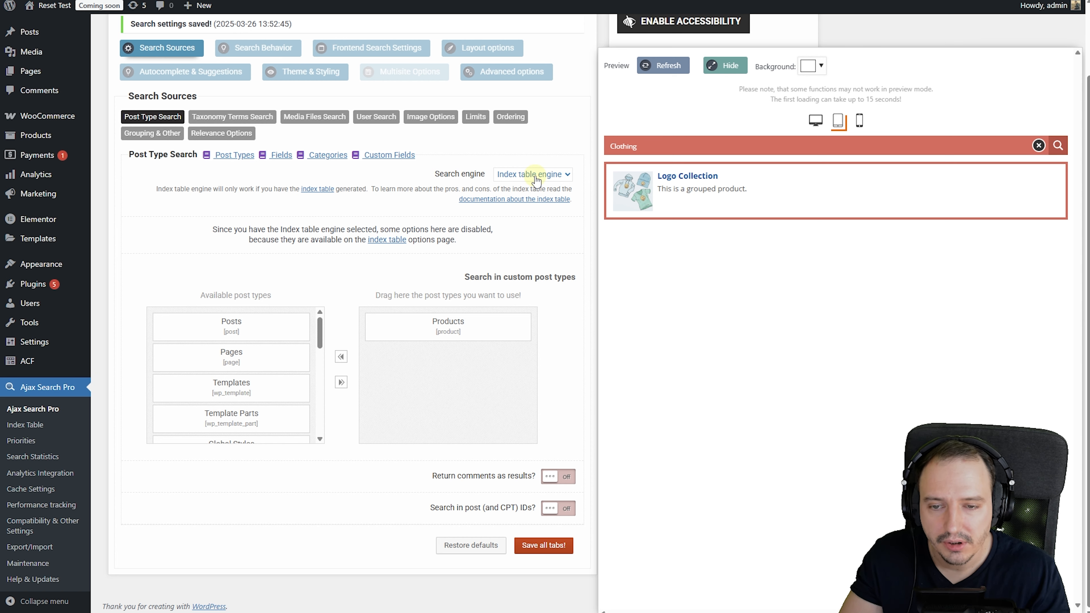
- Go back to the index table settings and look through the Advanced, Synonyms, Indexing & Cron, and Performance & Accuracy options
left_click(318, 189)
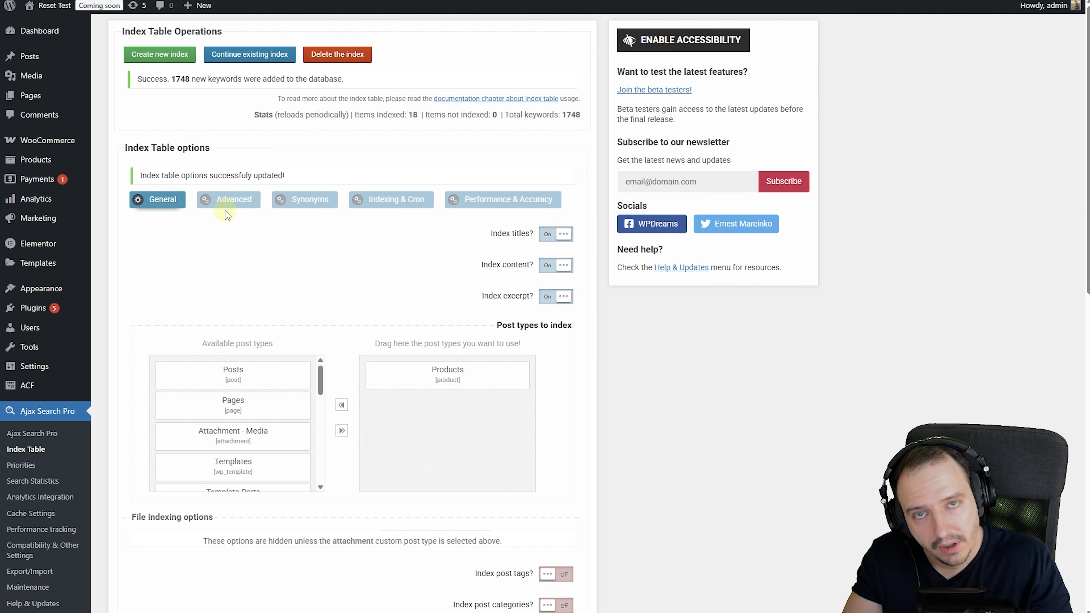
left_click(227, 201)
left_click(304, 201)
left_click(388, 200)
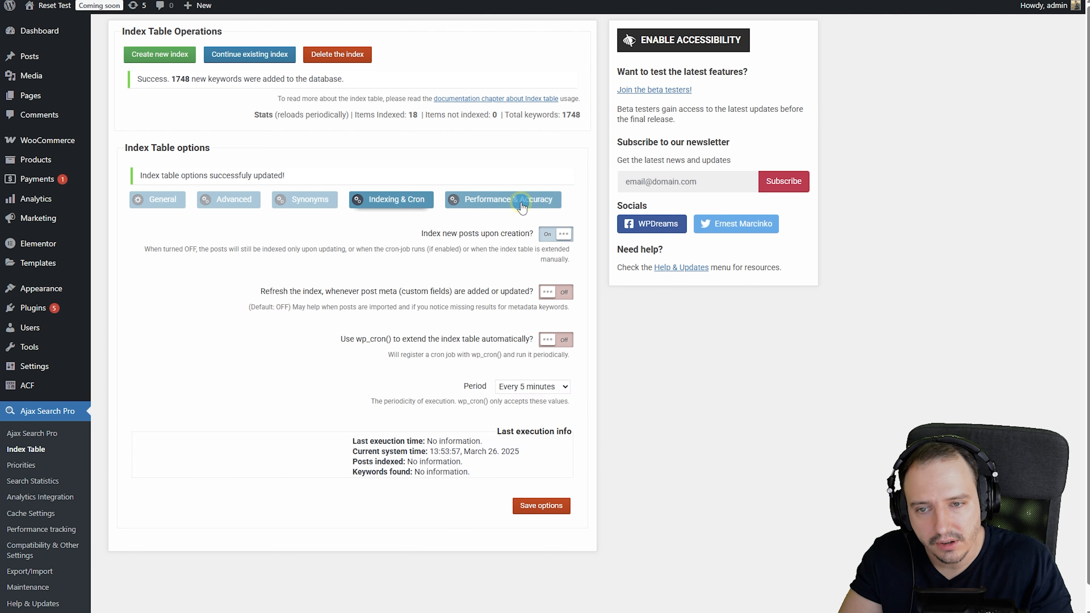
left_click(305, 201)
left_click(386, 200)
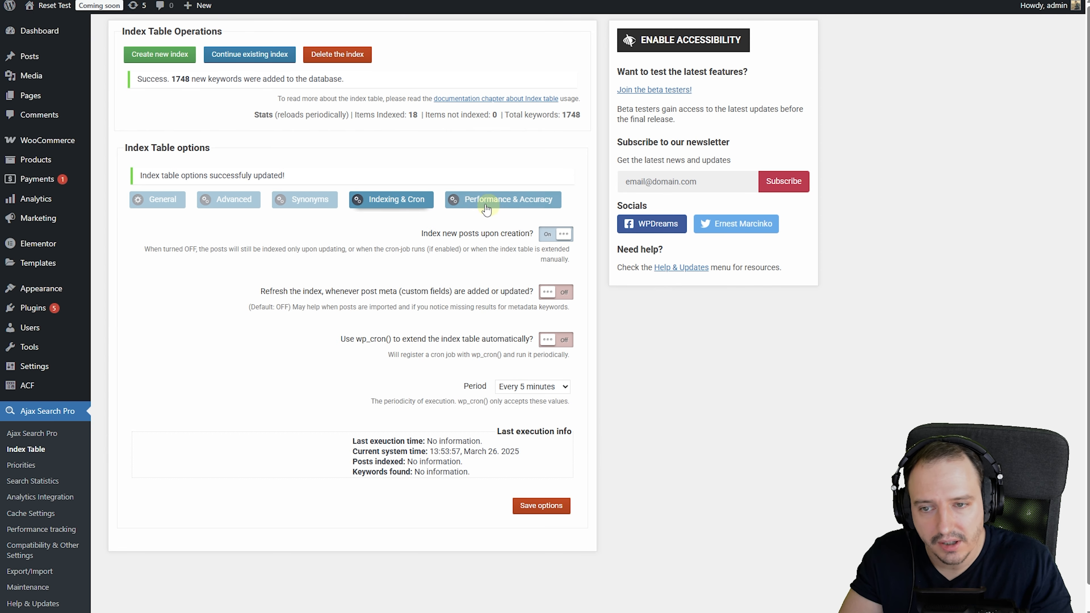
left_click(486, 202)
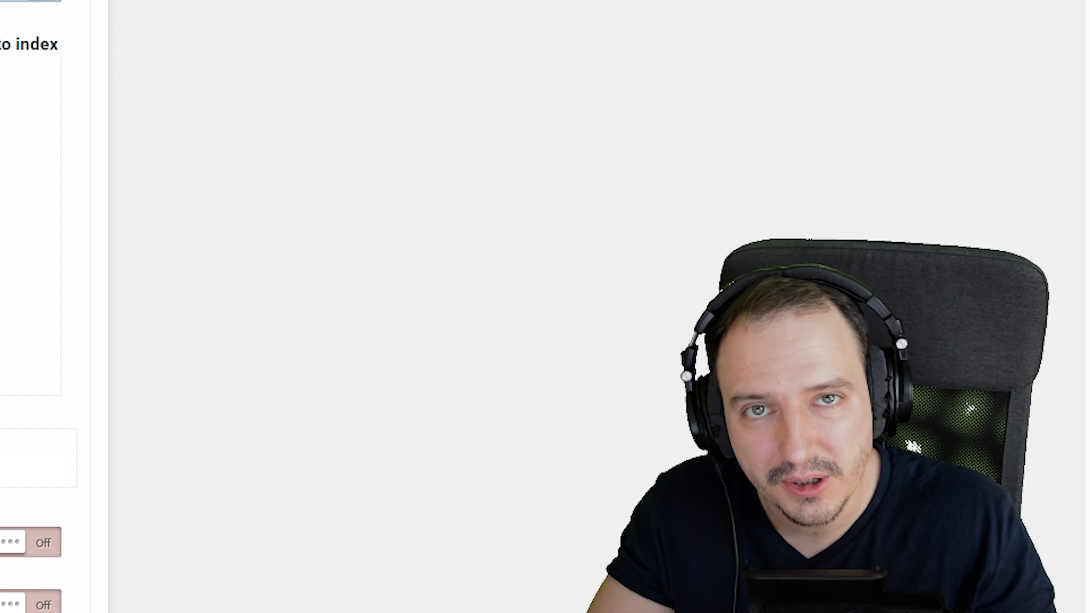